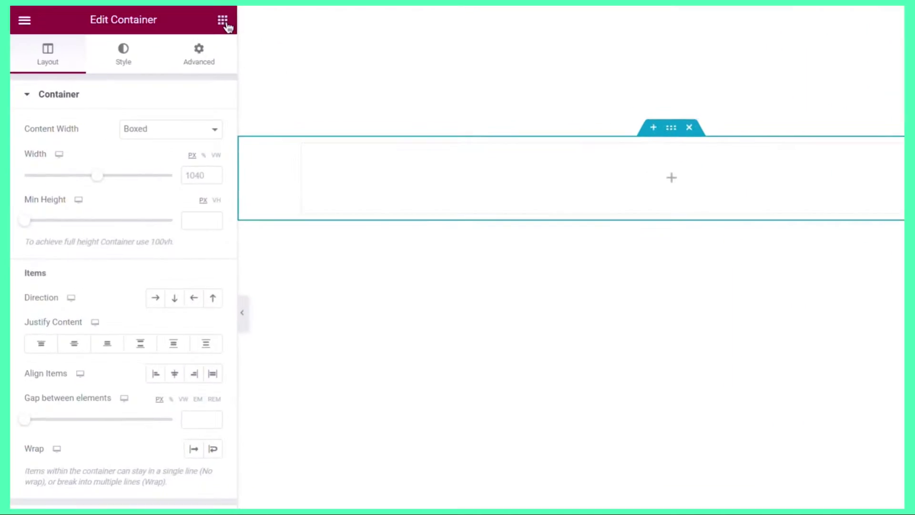
Step: Place an Image widget beside a new inner container in a Row layout, then add a Heading inside it
{"action": "left_click", "coordinate": [218, 15]}
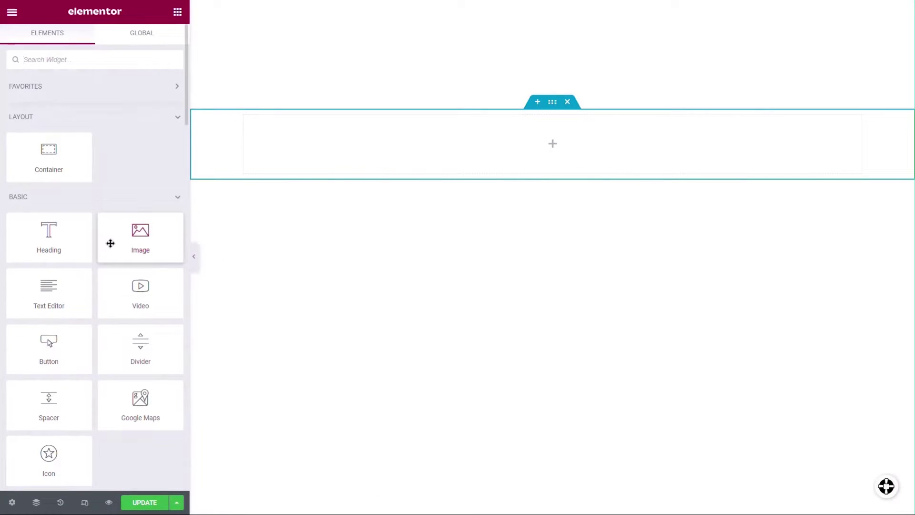
{"action": "left_click_drag", "start_coordinate": [110, 243], "coordinate": [412, 141]}
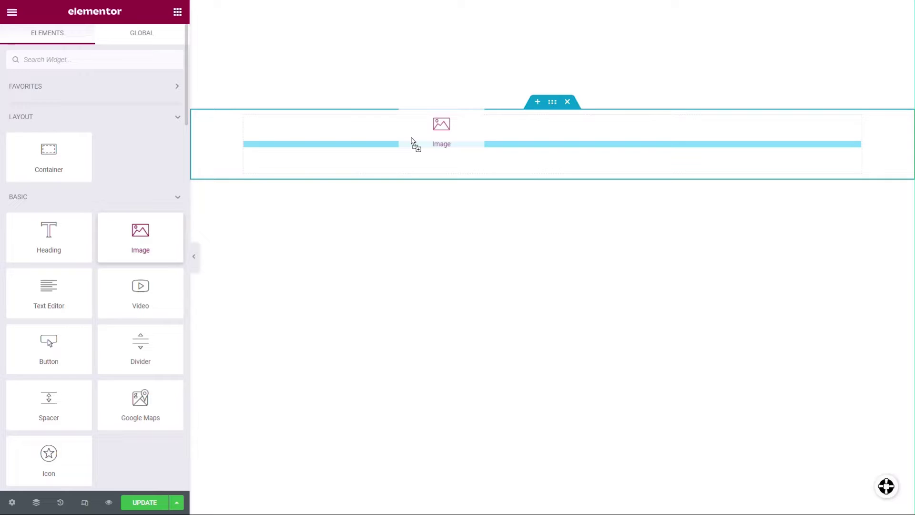
{"action": "left_click_drag", "start_coordinate": [412, 139], "coordinate": [413, 141]}
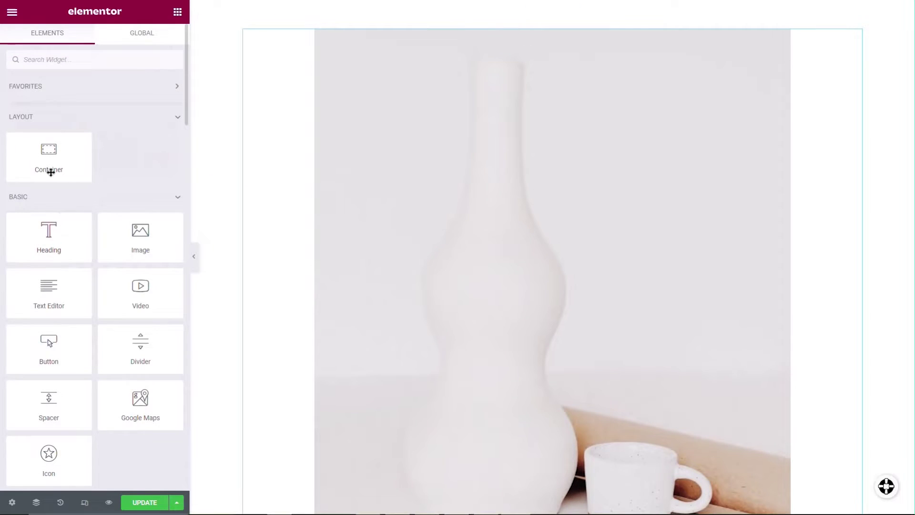
{"action": "left_click_drag", "start_coordinate": [49, 172], "coordinate": [278, 239]}
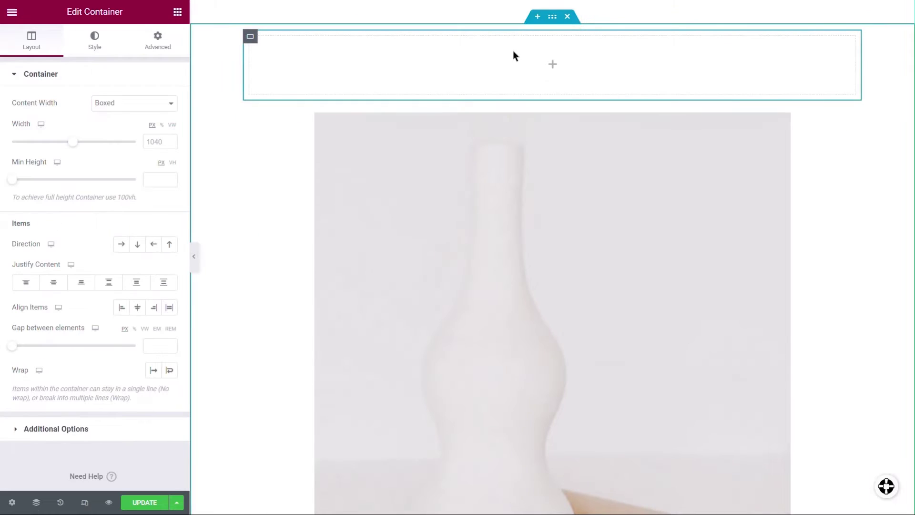
{"action": "left_click", "coordinate": [121, 244]}
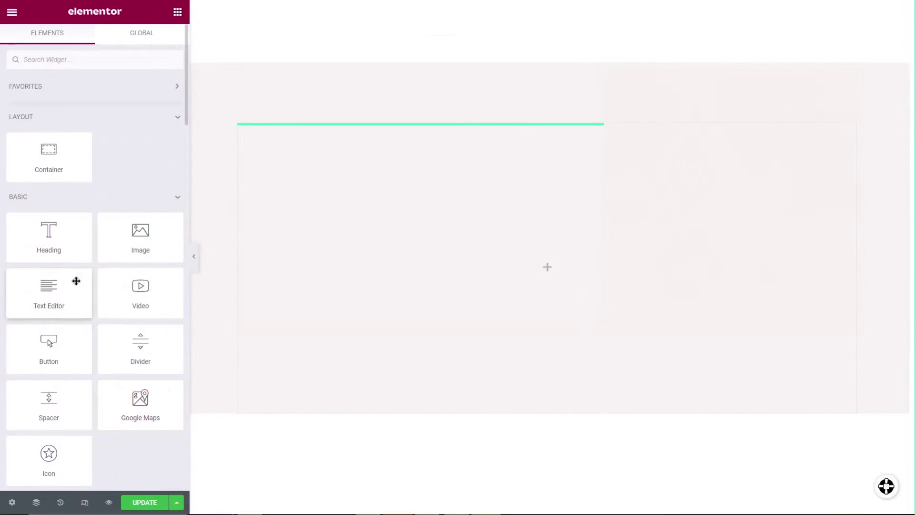
{"action": "left_click_drag", "start_coordinate": [61, 247], "coordinate": [461, 261]}
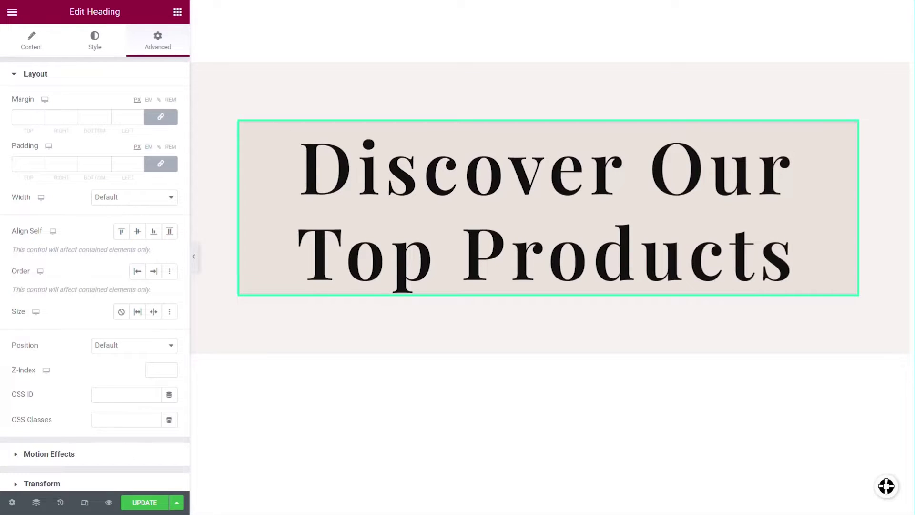
Step: Append 'And Perfect Items' to the Discover Our Top Products heading
{"action": "left_click", "coordinate": [816, 261]}
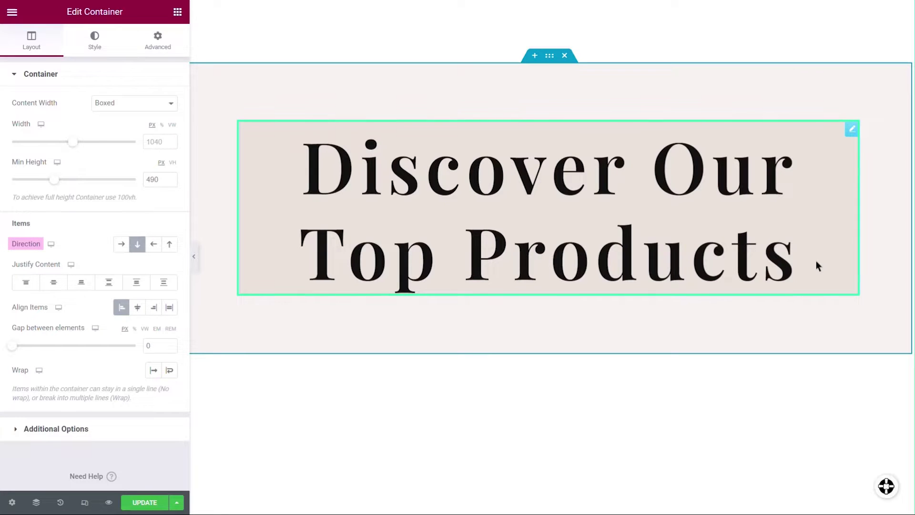
{"action": "left_click", "coordinate": [816, 261]}
{"action": "type", "text": "And "}
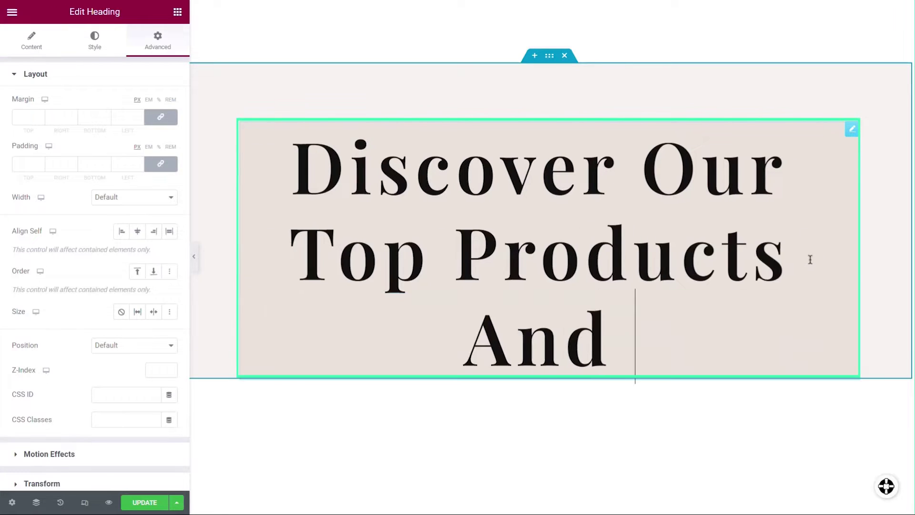
{"action": "type", "text": "Perfect Items"}
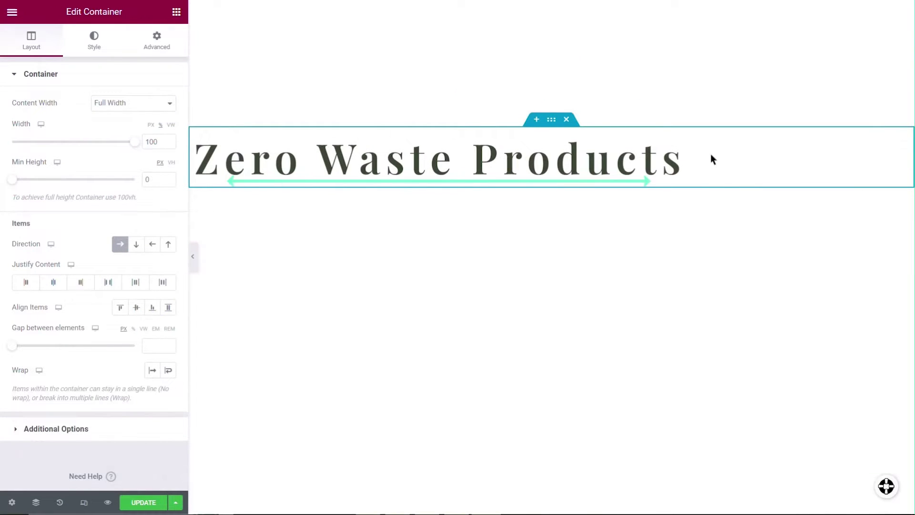
Step: Extend the Zero Waste Products heading with 'For You' and 'and your family', setting the container to Column
{"action": "left_click", "coordinate": [681, 161]}
{"action": "type", "text": "For You"}
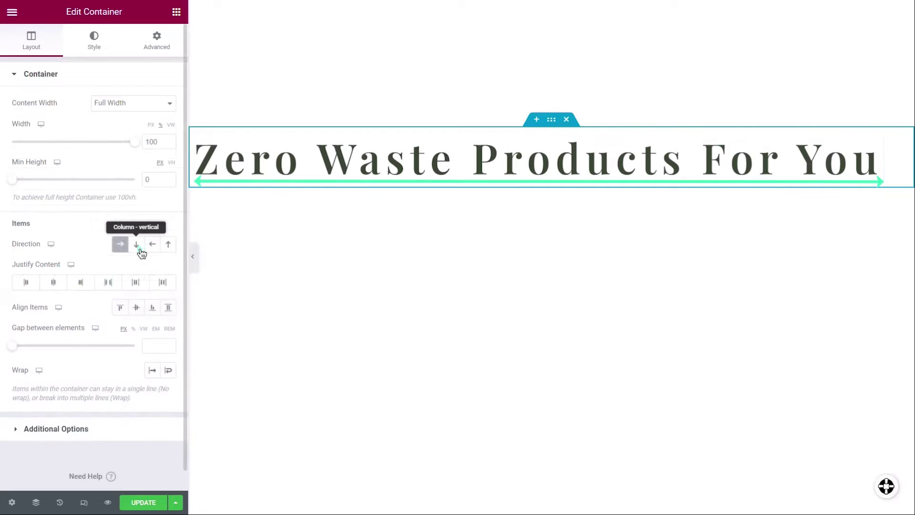
{"action": "left_click", "coordinate": [137, 245]}
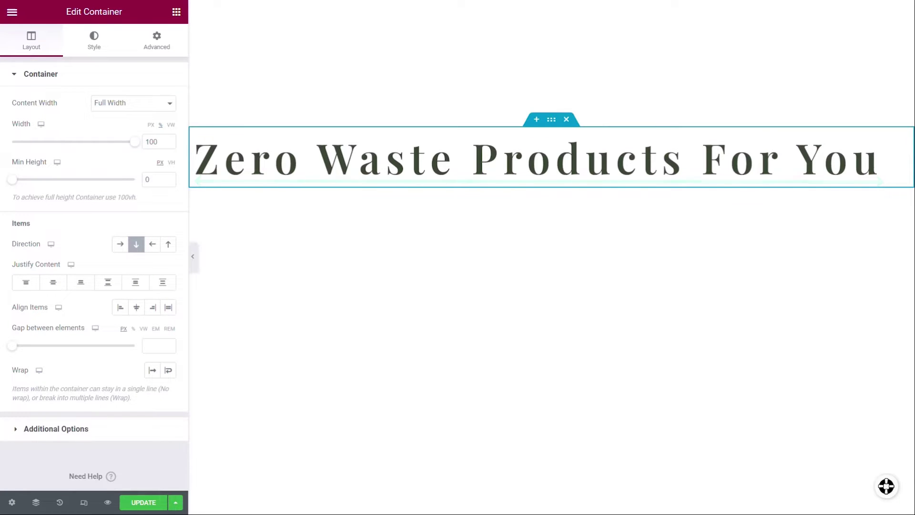
{"action": "left_click", "coordinate": [886, 157]}
{"action": "type", "text": "and your fa"}
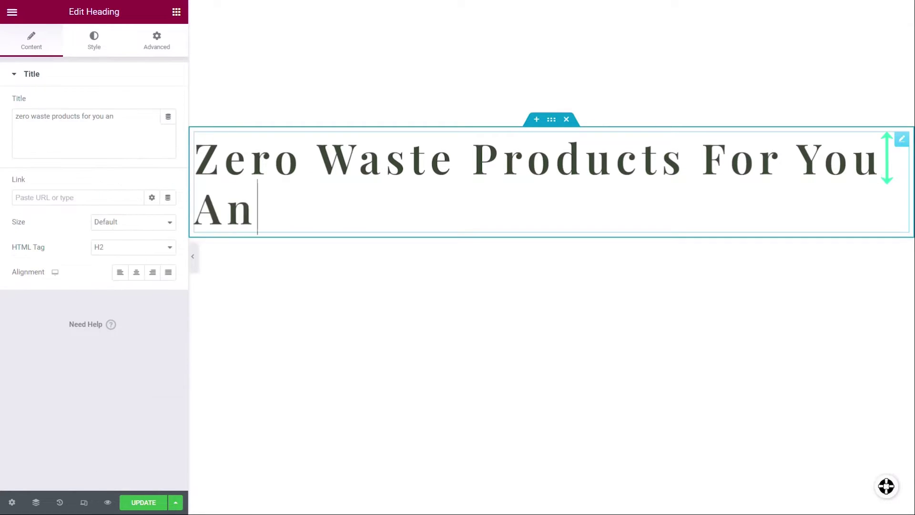
{"action": "type", "text": "mily"}
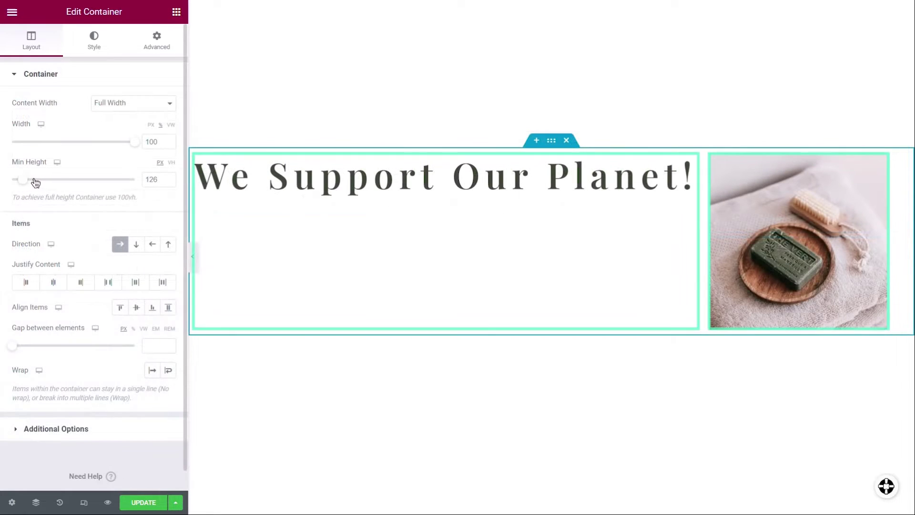
Step: Set the We Support Our Planet! container to 510 px minimum height with Align Items End
{"action": "left_click_drag", "start_coordinate": [35, 179], "coordinate": [56, 180]}
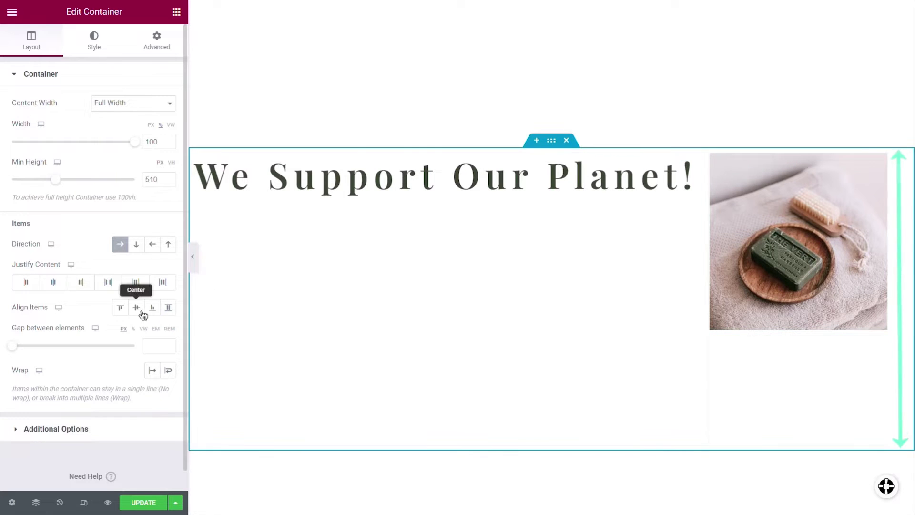
{"action": "left_click", "coordinate": [139, 310]}
{"action": "left_click", "coordinate": [152, 313]}
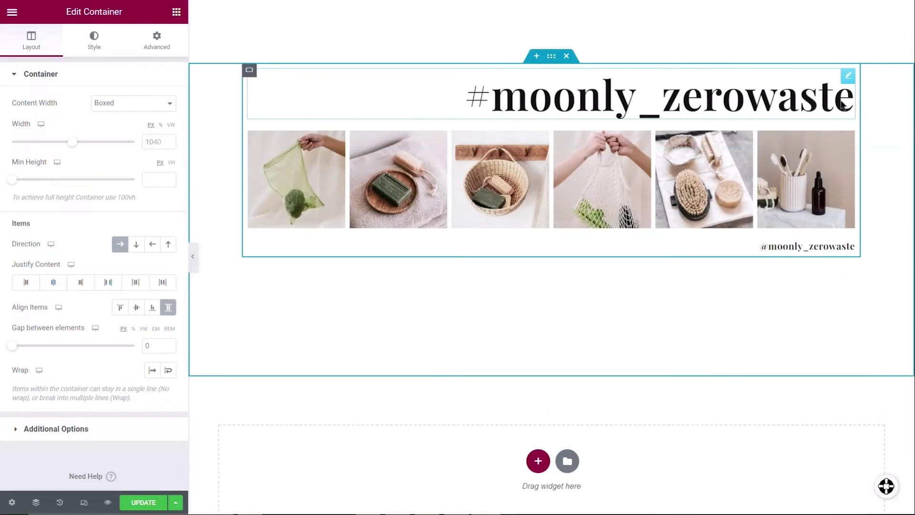
Step: Delete the #moonly_zerowaste heading and the Gallery widget from the Navigator
{"action": "right_click", "coordinate": [847, 82]}
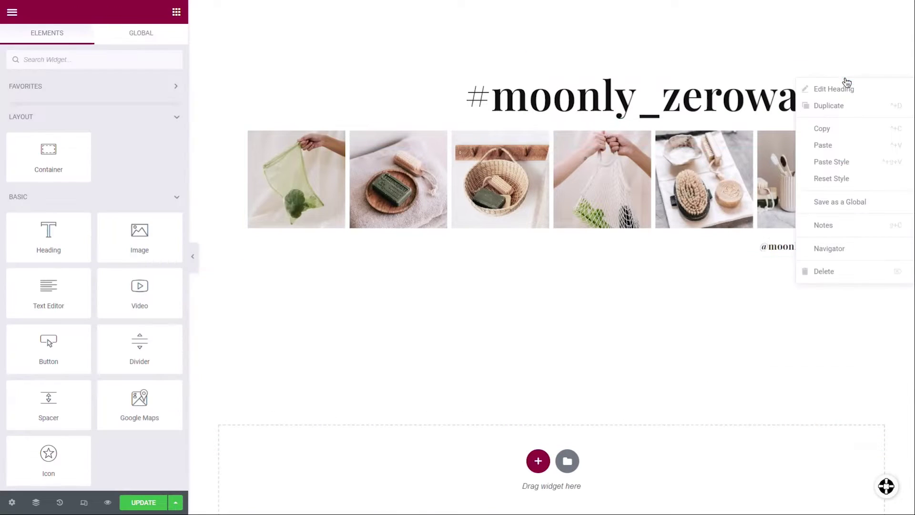
{"action": "left_click", "coordinate": [875, 272]}
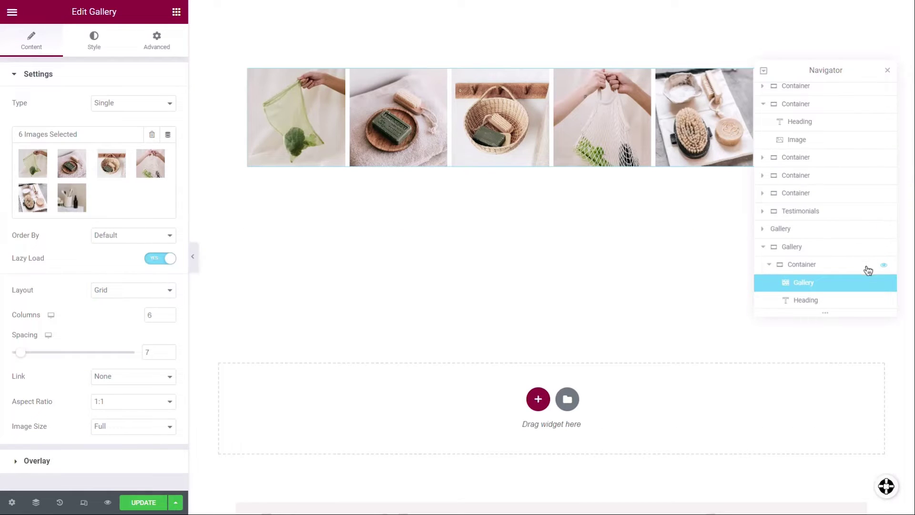
{"action": "right_click", "coordinate": [835, 286]}
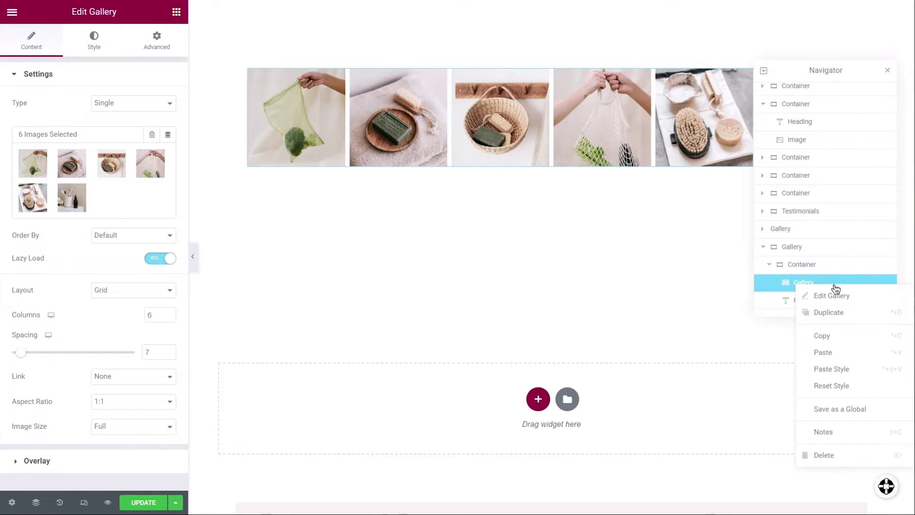
{"action": "left_click", "coordinate": [853, 458]}
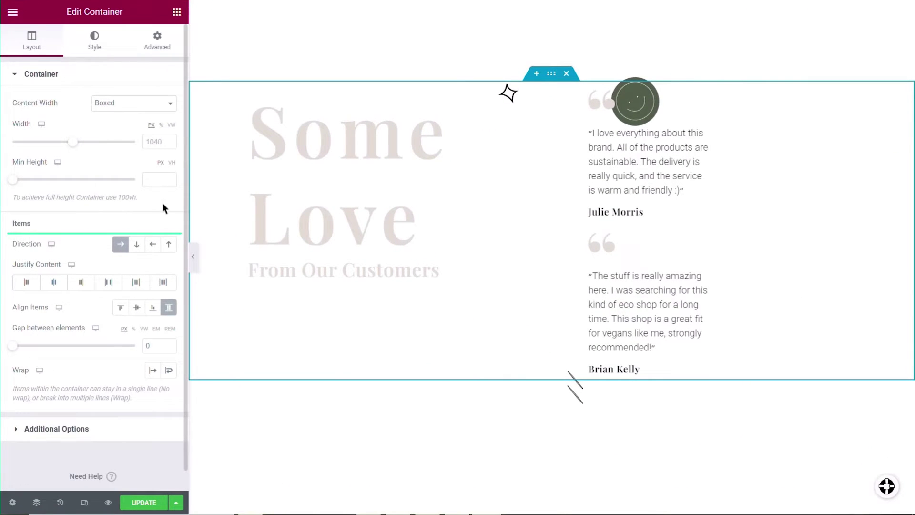
Step: Set the testimonials container's Direction to Column - vertical
{"action": "left_click", "coordinate": [137, 246]}
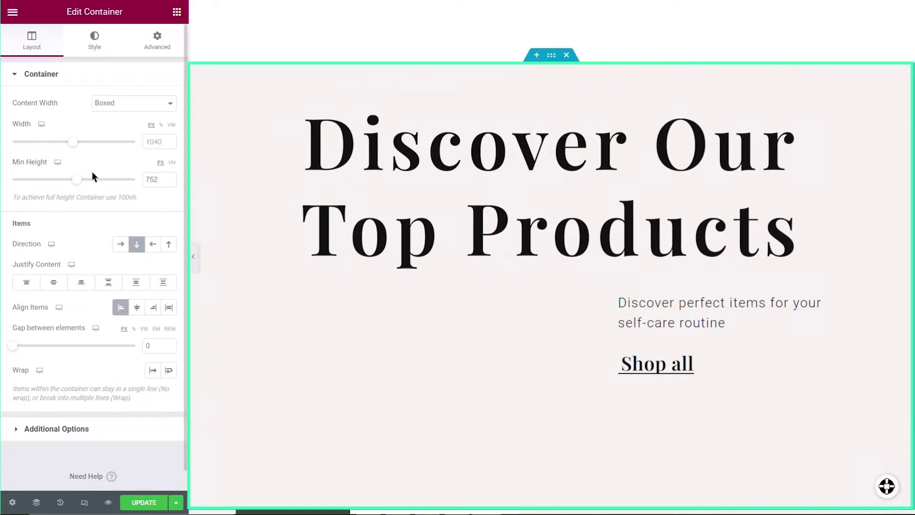
Step: Shrink the outer container to 636 px, heighten the inner one, and set Justify Content to End
{"action": "left_click_drag", "start_coordinate": [81, 184], "coordinate": [54, 181]}
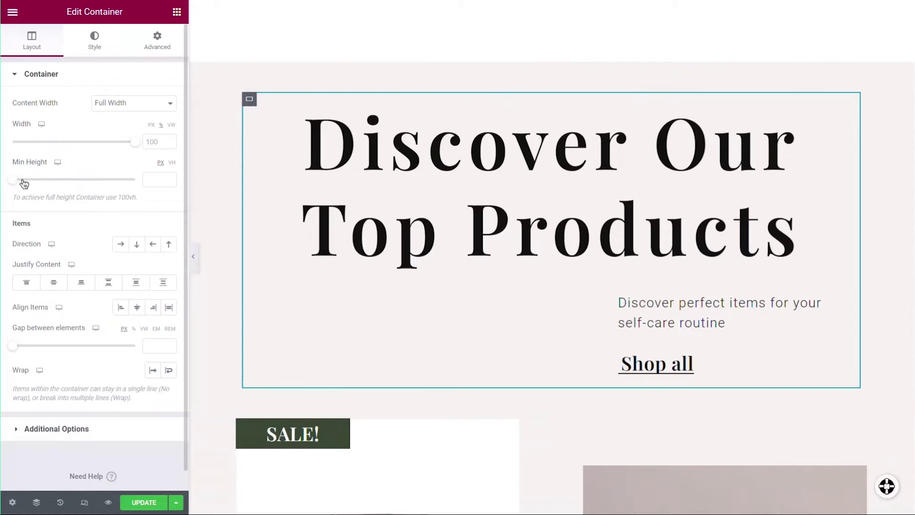
{"action": "left_click_drag", "start_coordinate": [24, 180], "coordinate": [73, 185]}
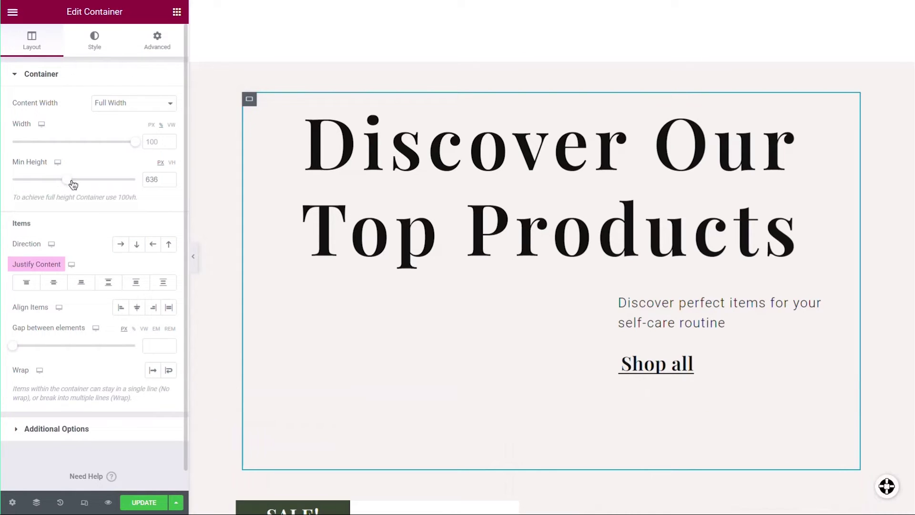
{"action": "left_click", "coordinate": [63, 292]}
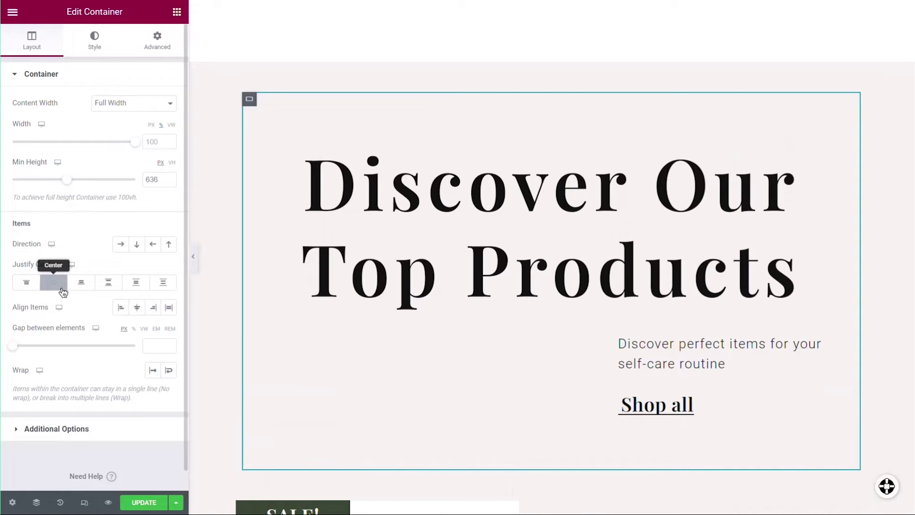
{"action": "left_click", "coordinate": [89, 289]}
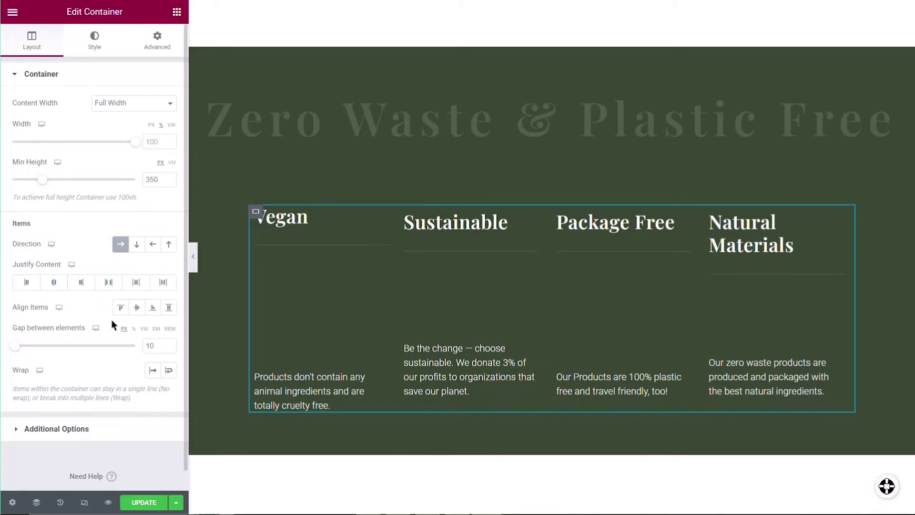
Step: Try Align Items Start, Center and End on the feature blocks row
{"action": "left_click", "coordinate": [121, 307]}
{"action": "left_click", "coordinate": [139, 310]}
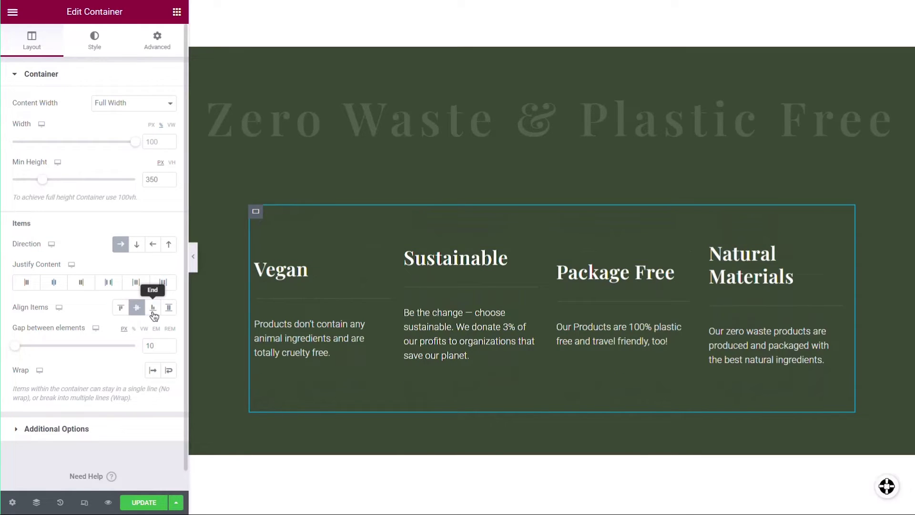
{"action": "left_click", "coordinate": [152, 309]}
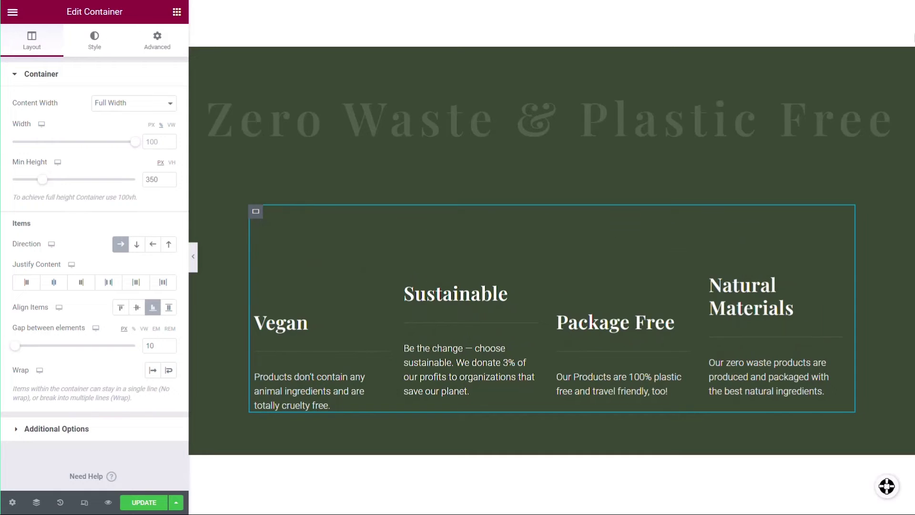
Step: Stack the four feature blocks in a Column and set Align Items to End
{"action": "left_click", "coordinate": [138, 245]}
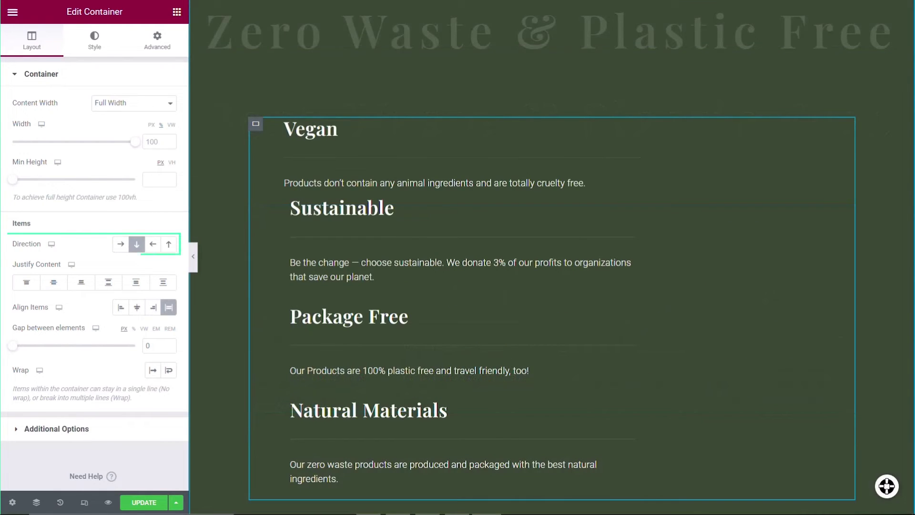
{"action": "left_click", "coordinate": [138, 310]}
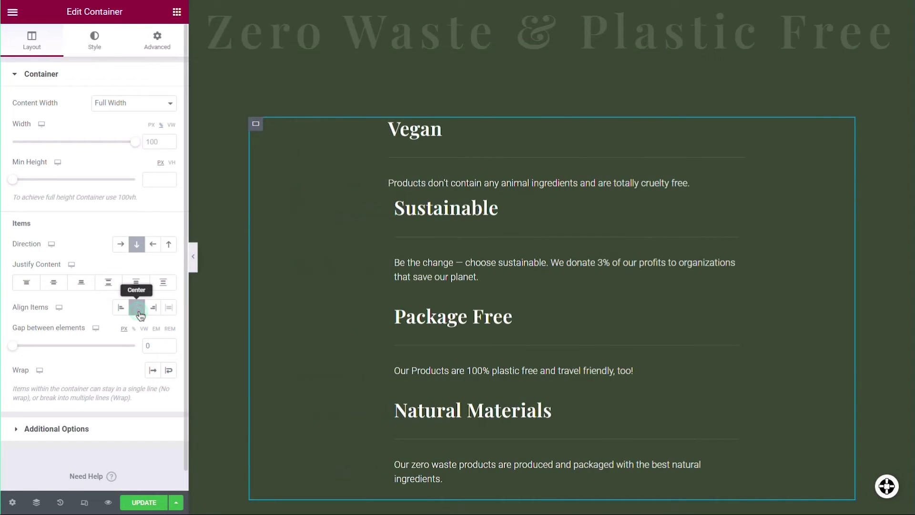
{"action": "left_click", "coordinate": [157, 314]}
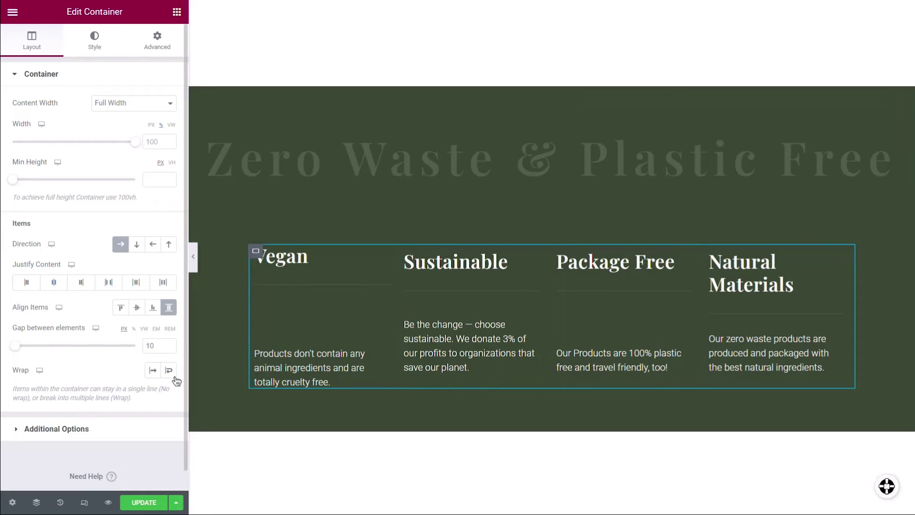
Step: Turn on Wrap for the feature columns and set the testimonials container to No Wrap
{"action": "left_click", "coordinate": [170, 371]}
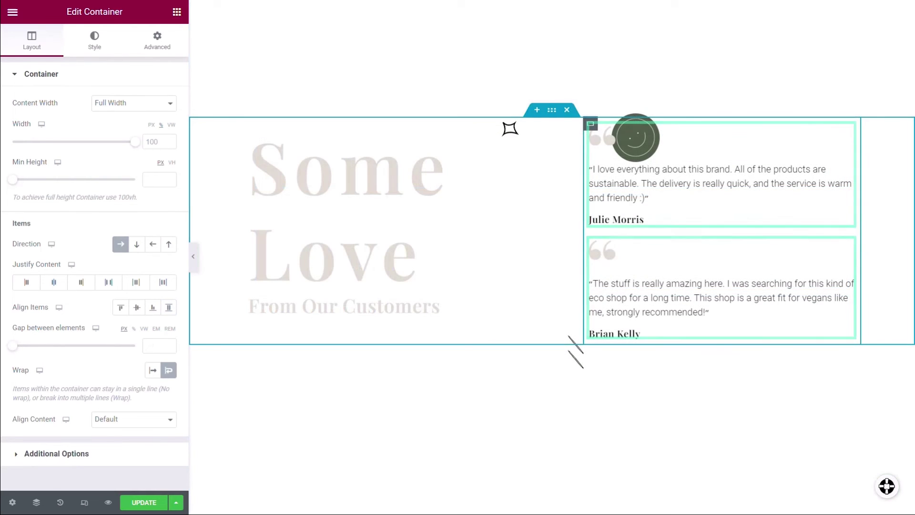
{"action": "left_click", "coordinate": [153, 371]}
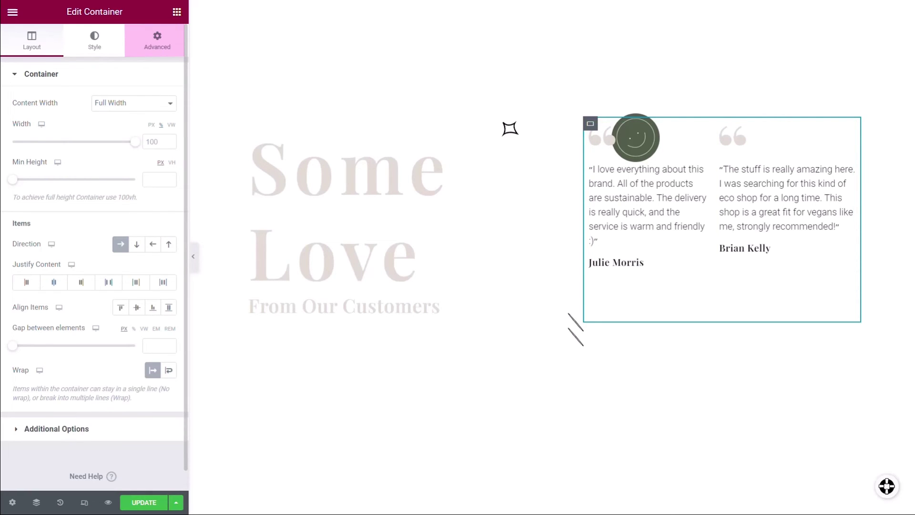
Step: Set the testimonials container's Align Self to End under Advanced settings
{"action": "left_click", "coordinate": [178, 49]}
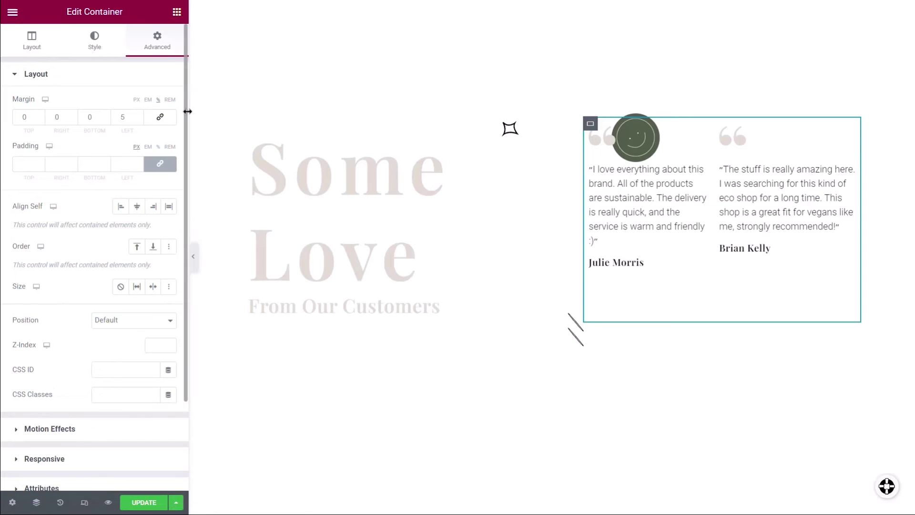
{"action": "left_click", "coordinate": [155, 210]}
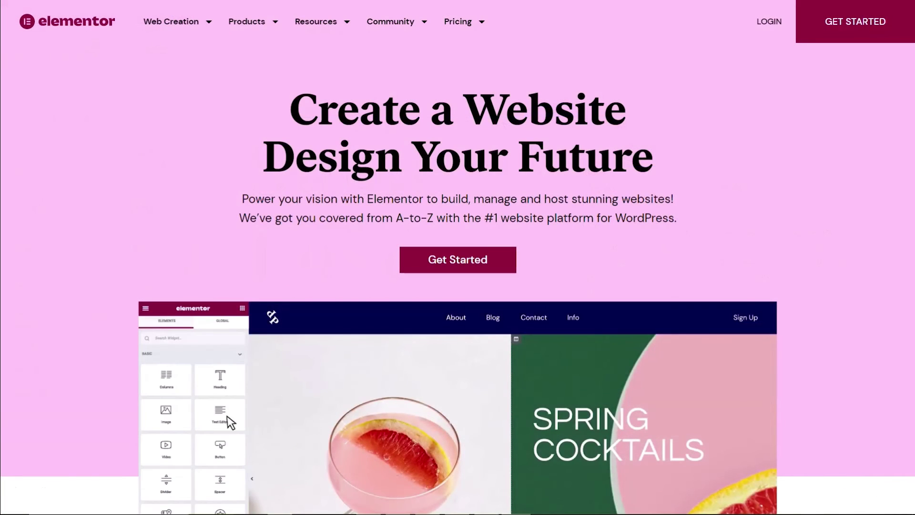
Step: Go to the Help Center from the Resources menu on elementor.com
{"action": "left_click", "coordinate": [347, 23]}
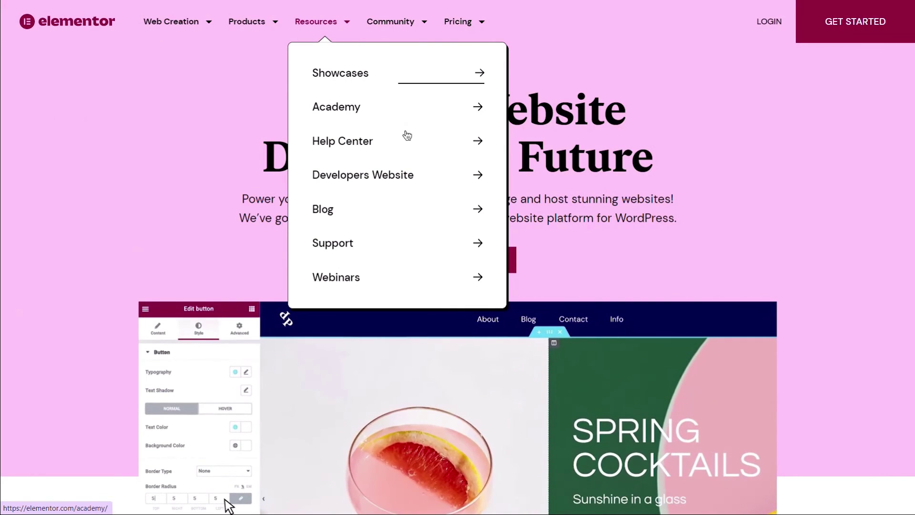
{"action": "left_click", "coordinate": [410, 145]}
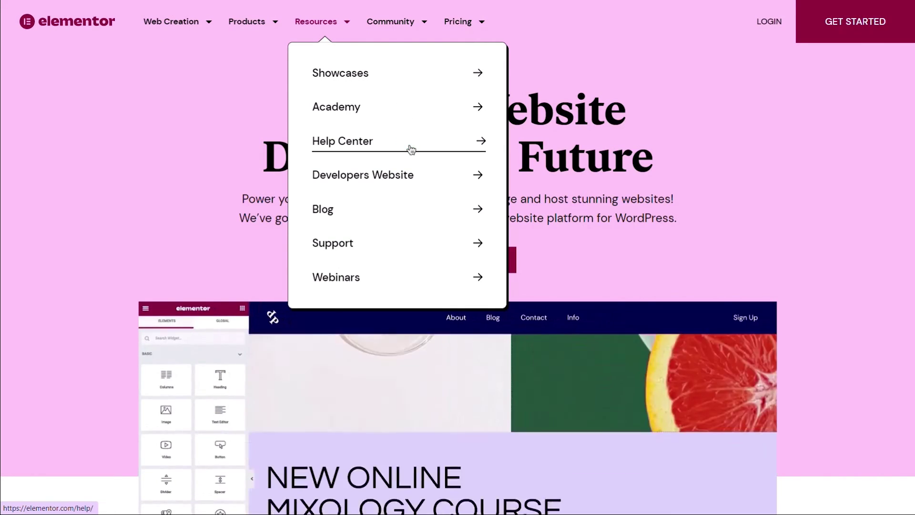